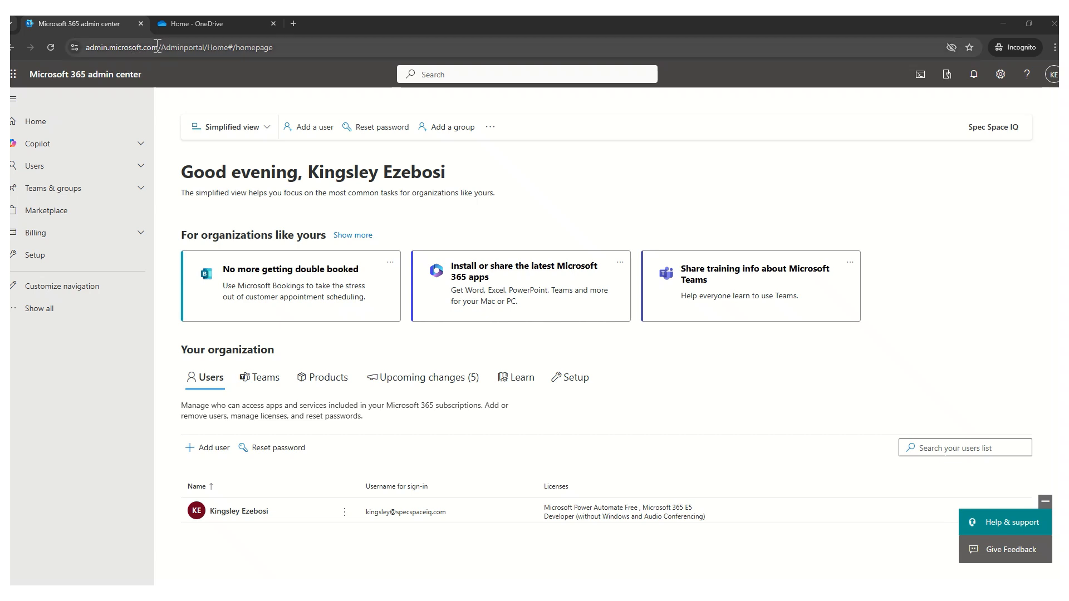
pyautogui.moveTo(158, 47); pyautogui.dragTo(80, 59)
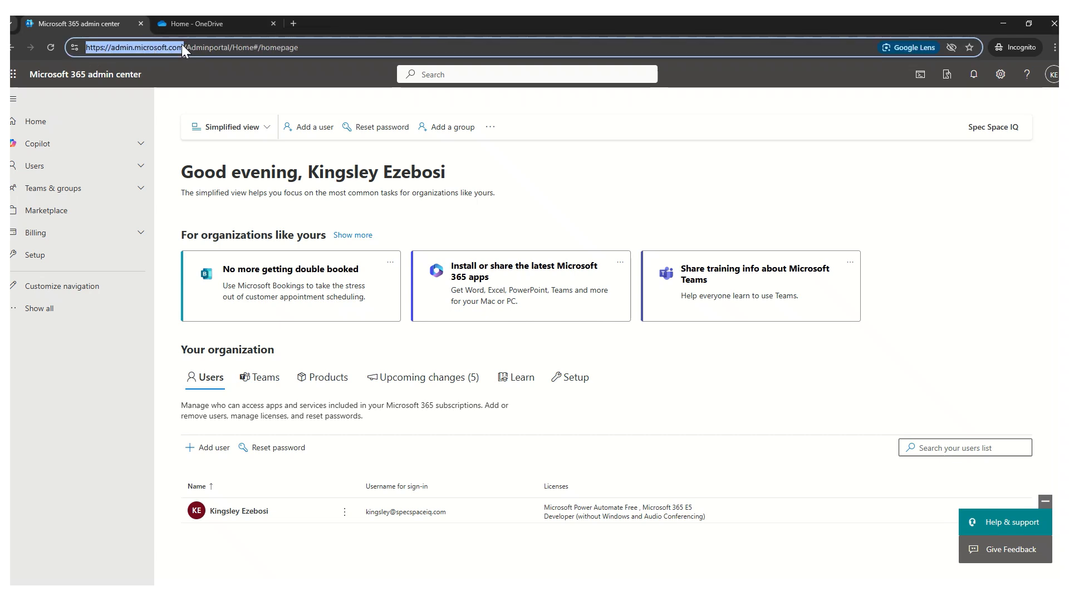
pyautogui.click(192, 71)
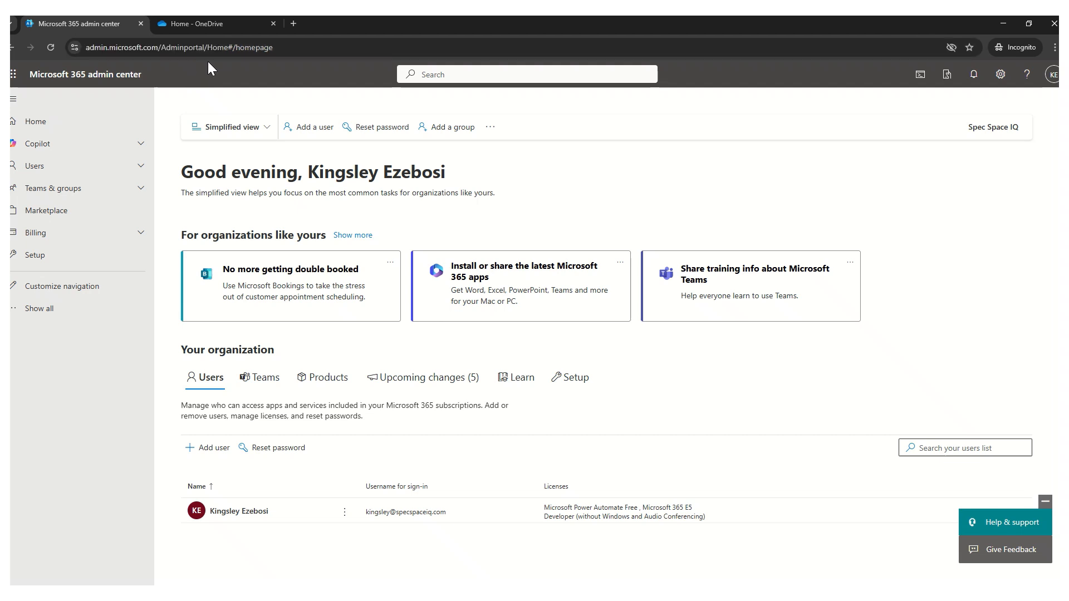
pyautogui.click(292, 22)
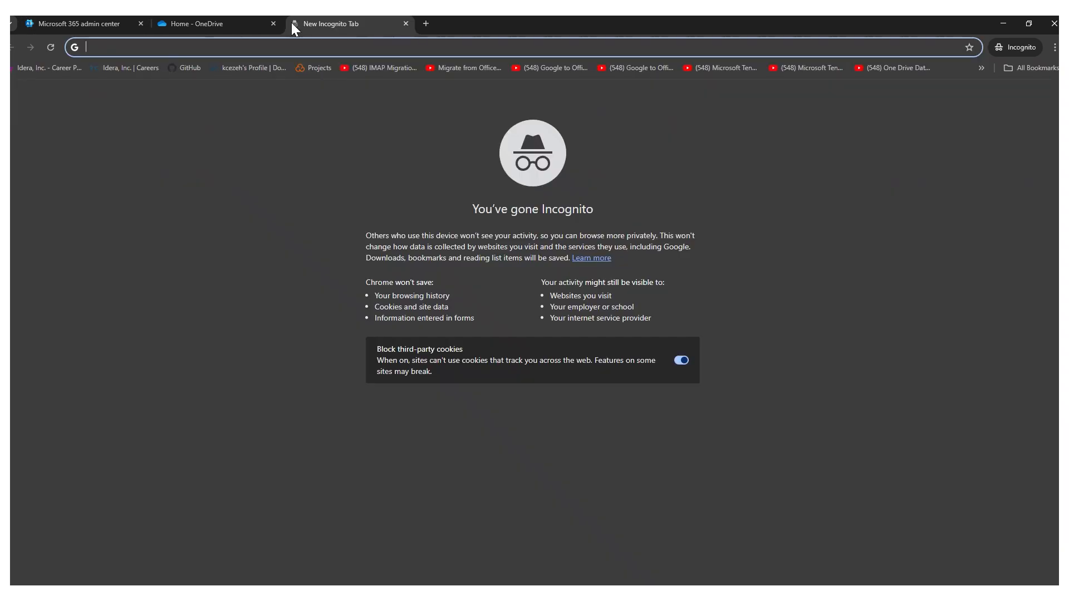
pyautogui.write('office.com')
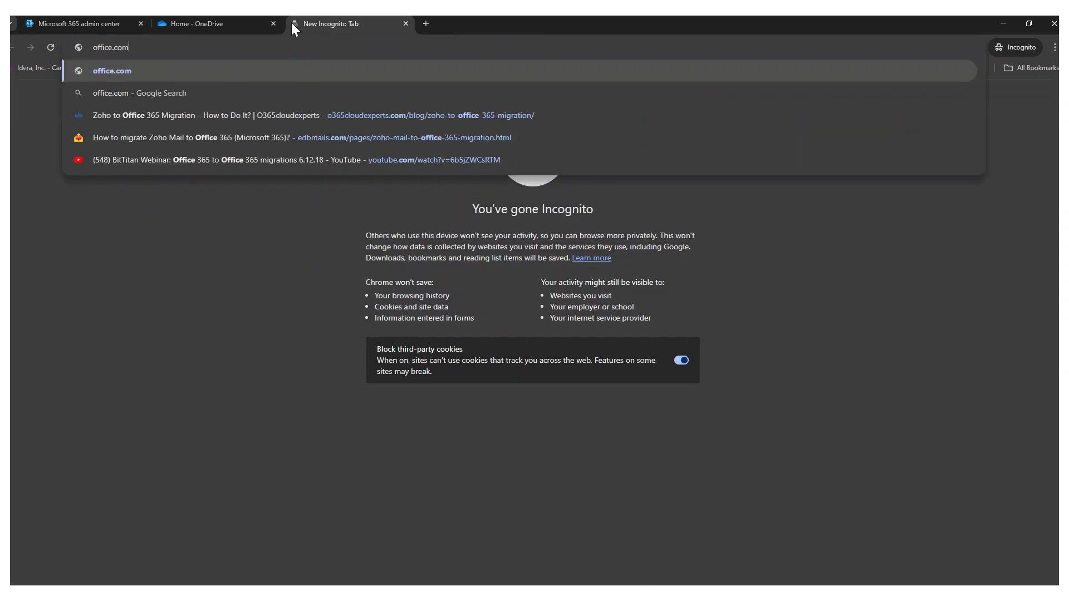
pyautogui.press('Return')
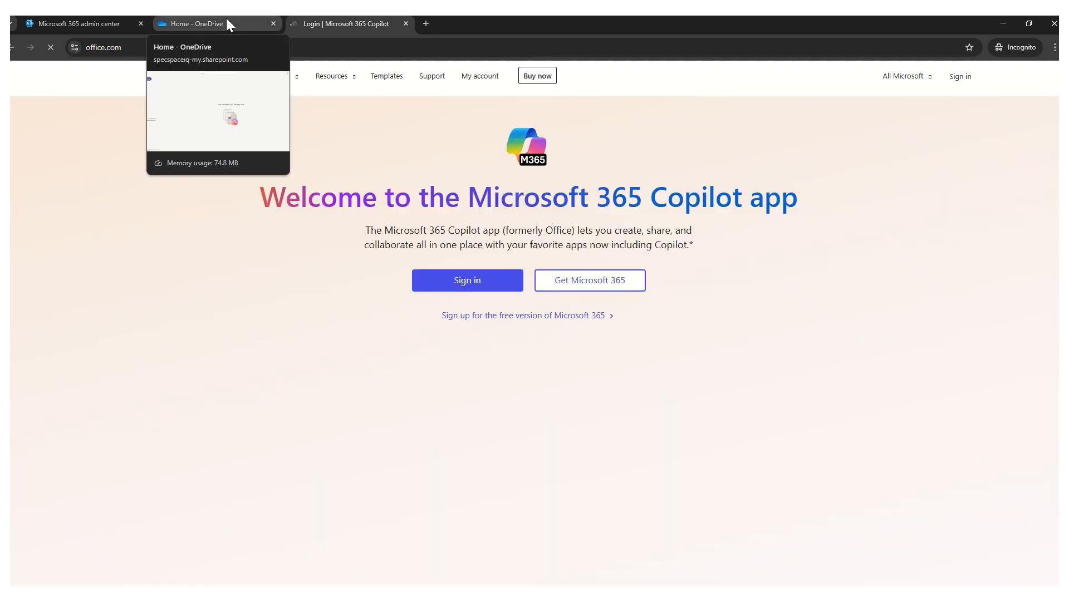
pyautogui.click(406, 23)
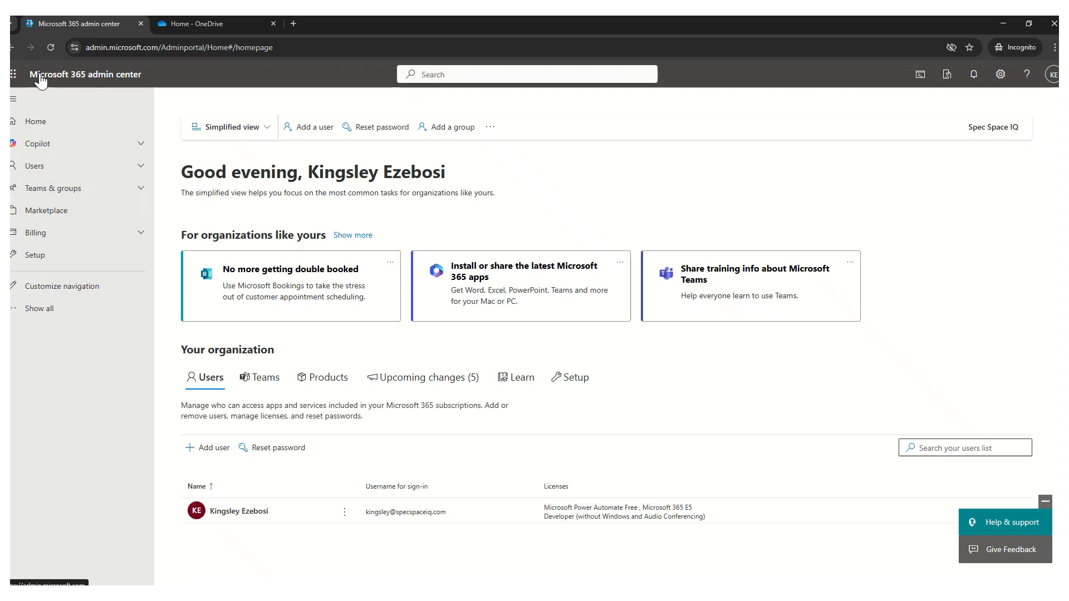
# Step: Open OneDrive on the web from the Microsoft 365 app list and show My files
pyautogui.click(14, 75)
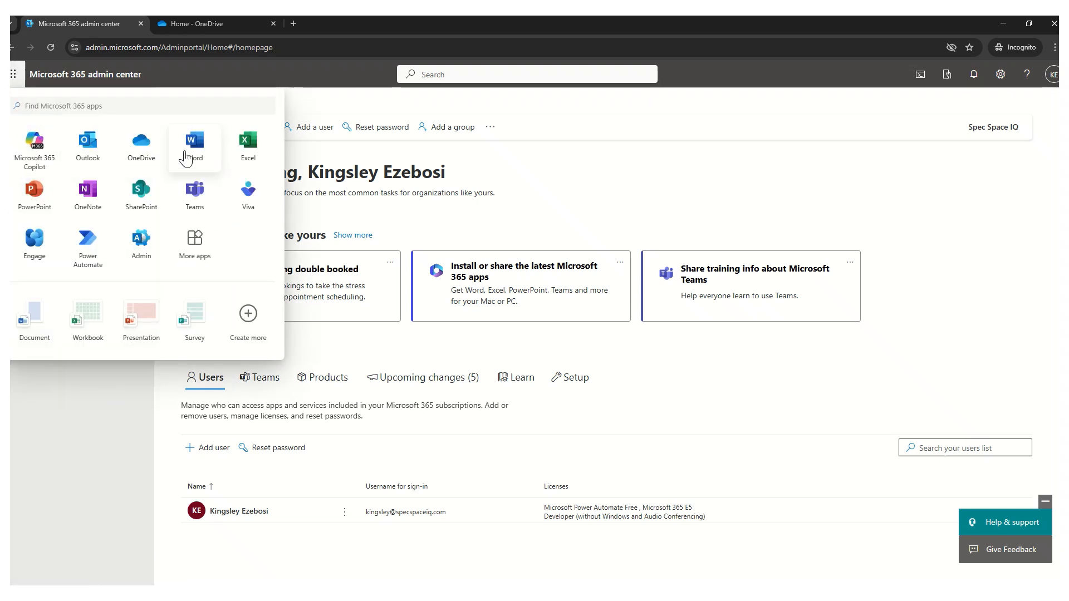
pyautogui.click(143, 148)
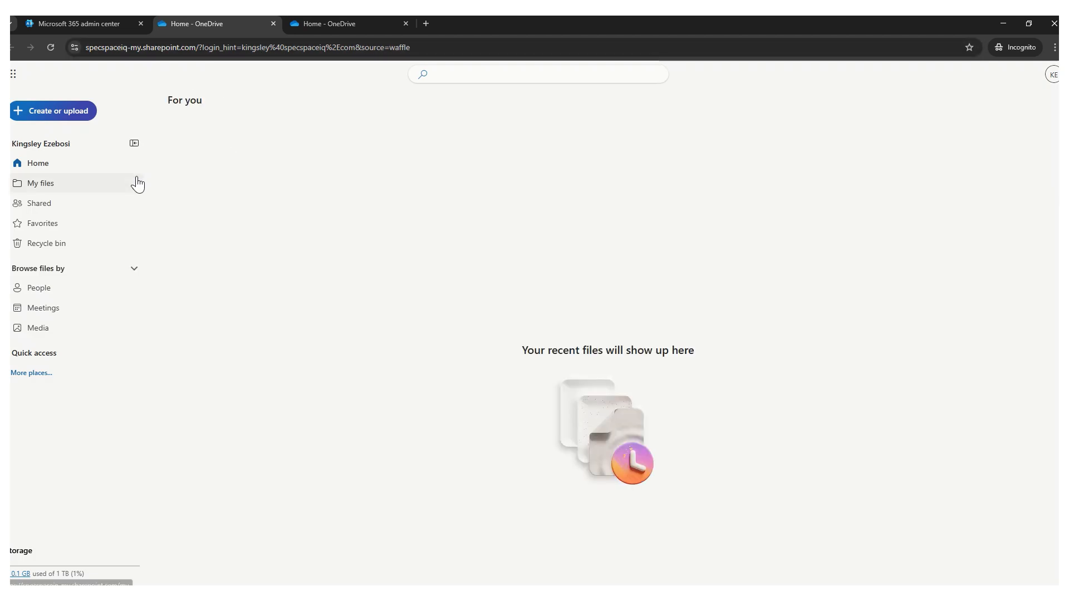
pyautogui.click(38, 188)
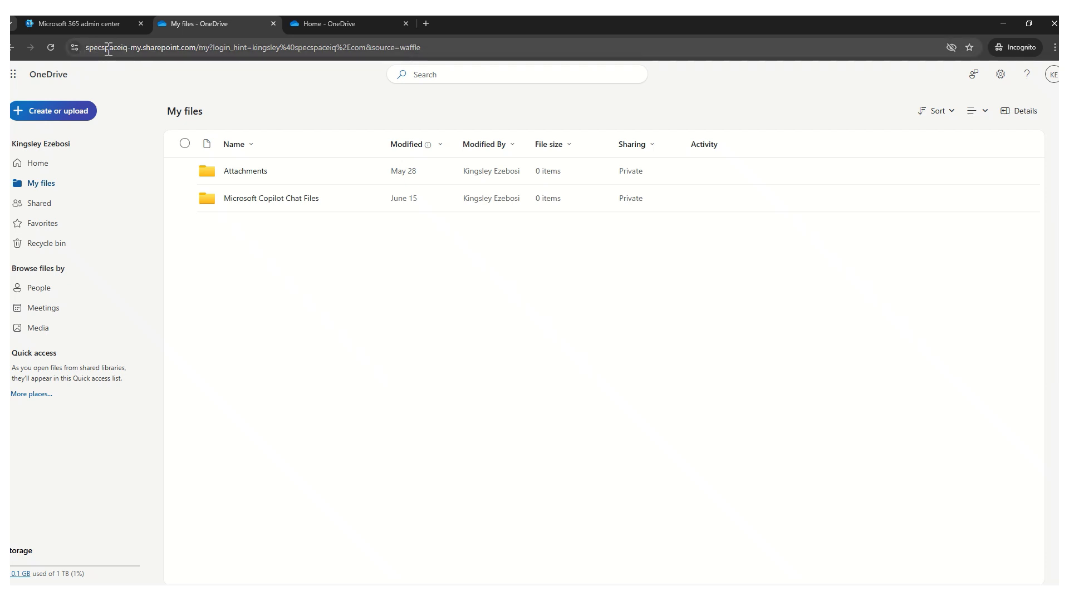
# Step: Search the web for "Onedrive release note" in a new tab and open Microsoft Support's OneDrive release notes article
pyautogui.click(425, 26)
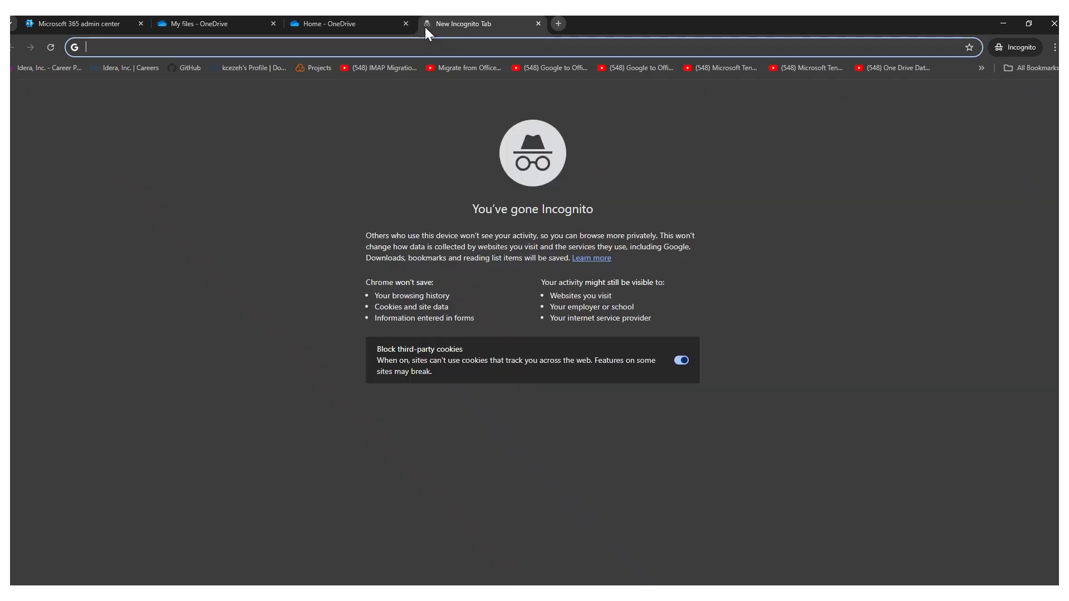
pyautogui.write('Oned')
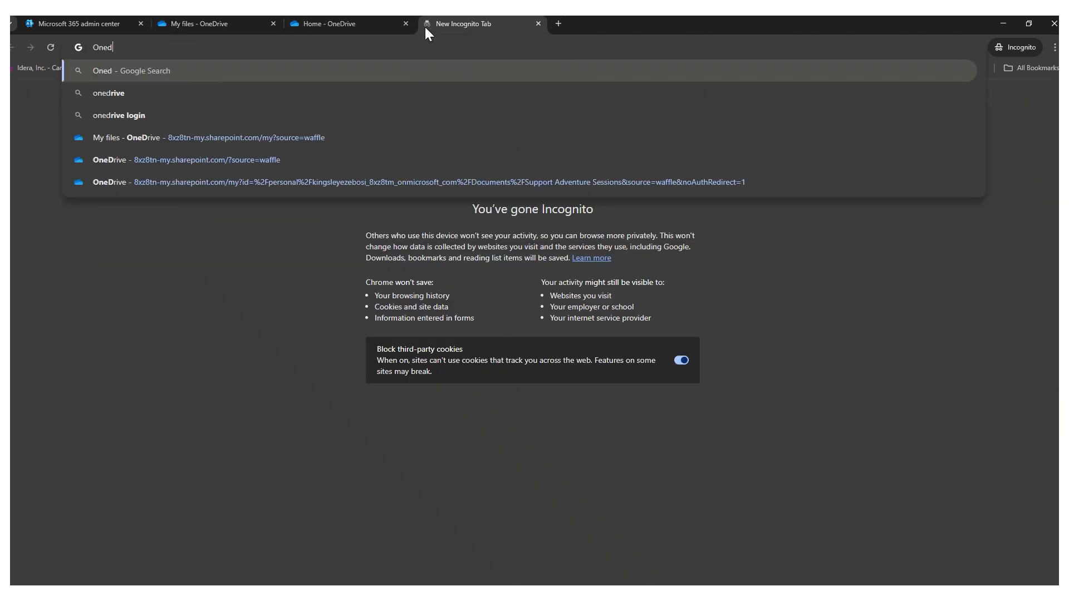
pyautogui.write('rive releas')
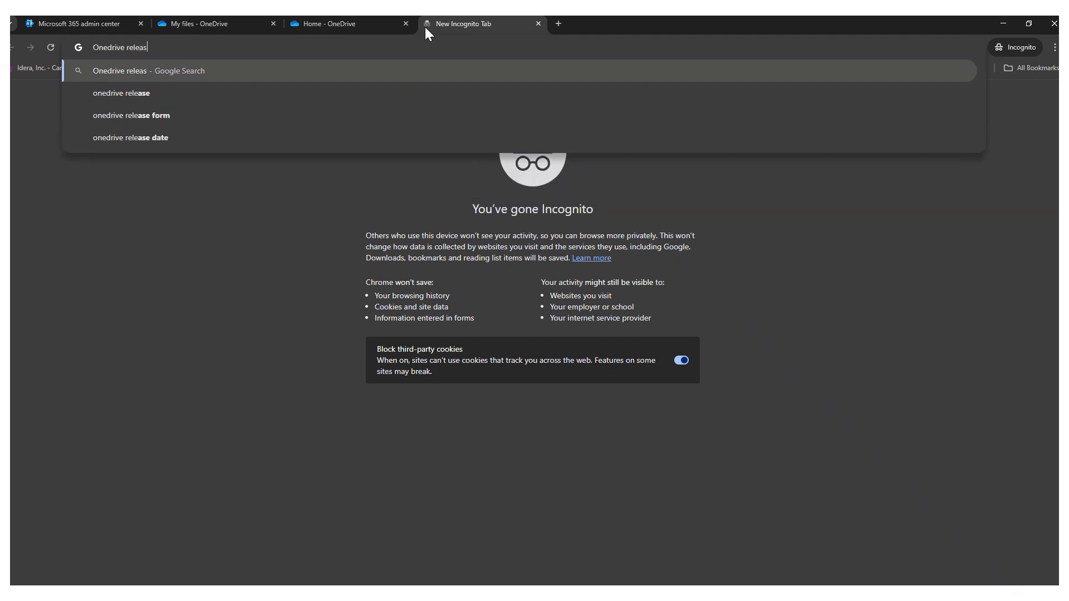
pyautogui.write('e note')
pyautogui.press('Return')
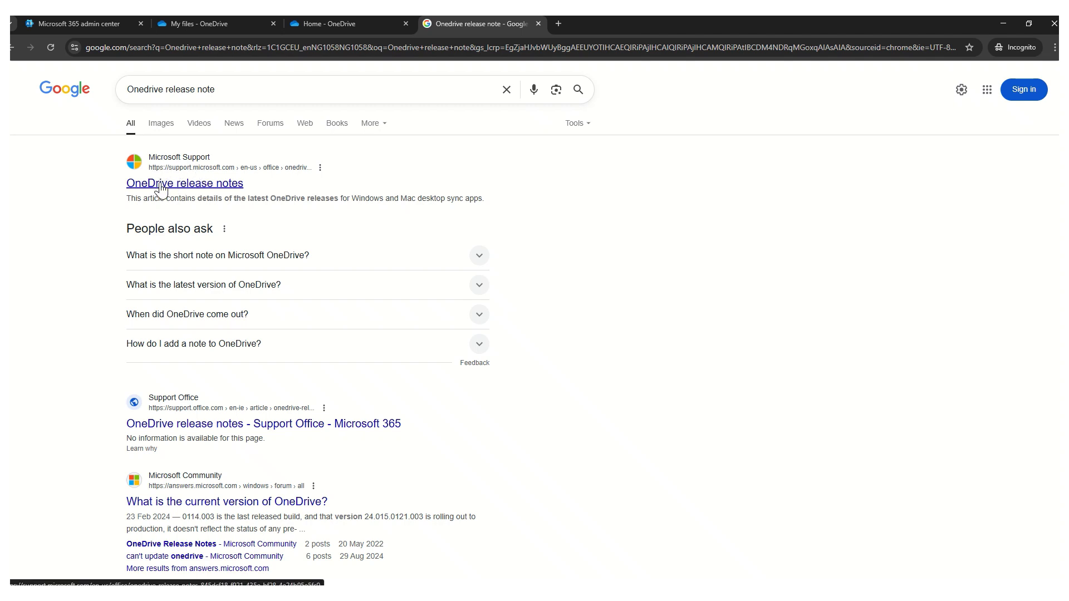
pyautogui.click(161, 188)
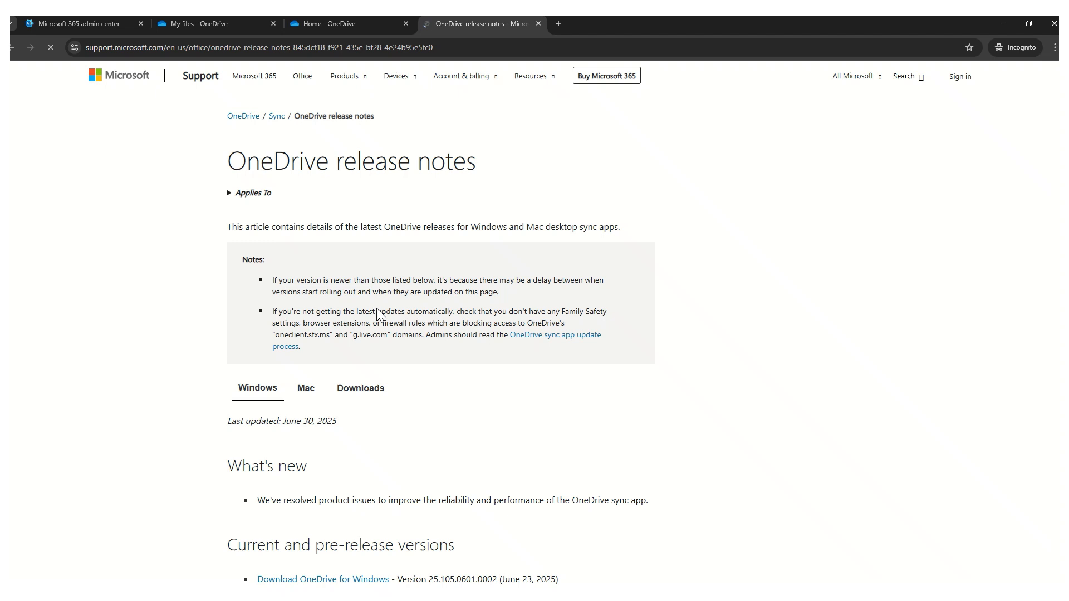
# Step: Compare the Windows and Mac release notes, then return to the Windows version with its current and pre-release versions
pyautogui.scroll(-3, 356, 303)
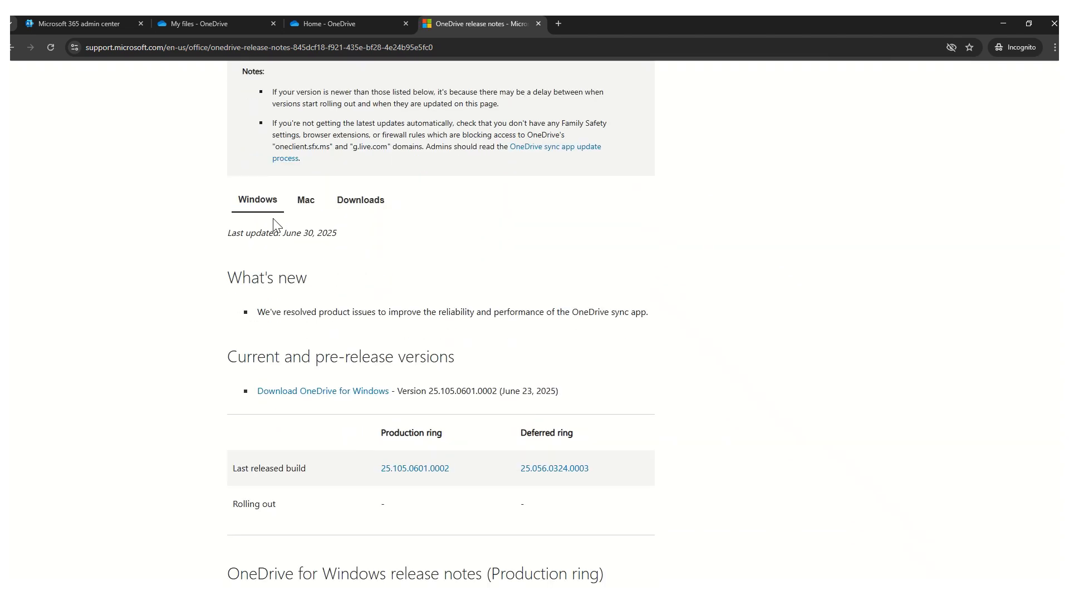
pyautogui.click(255, 203)
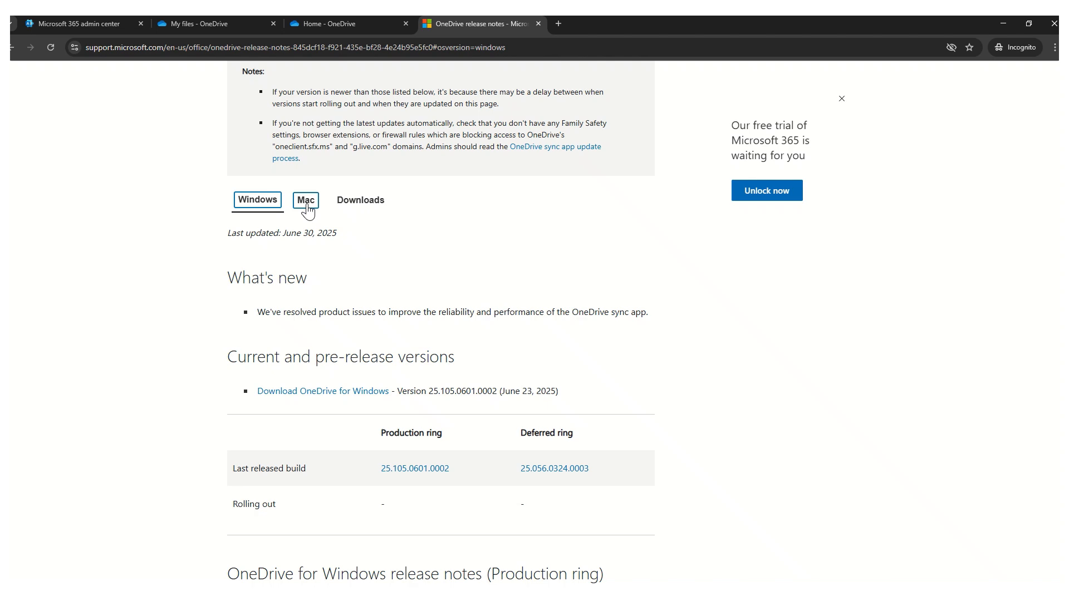
pyautogui.click(306, 206)
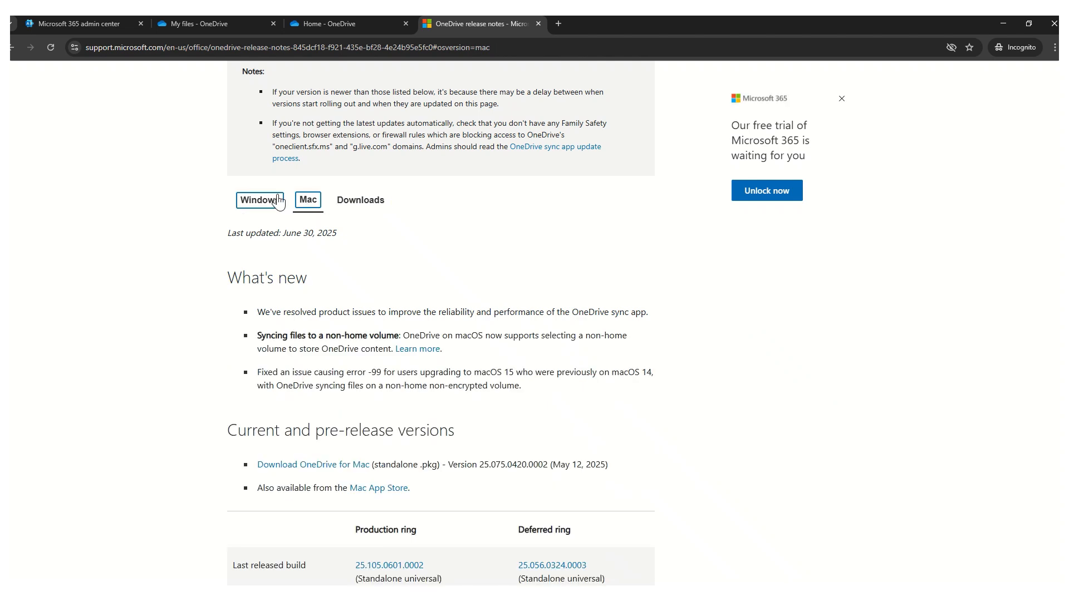
pyautogui.click(255, 203)
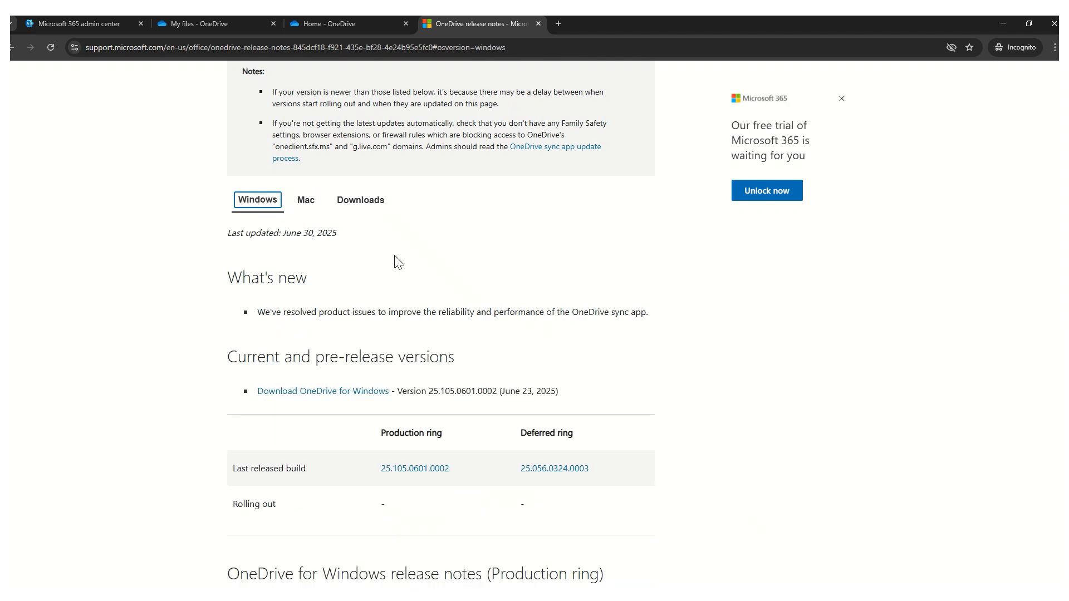
pyautogui.scroll(-2, 445, 309)
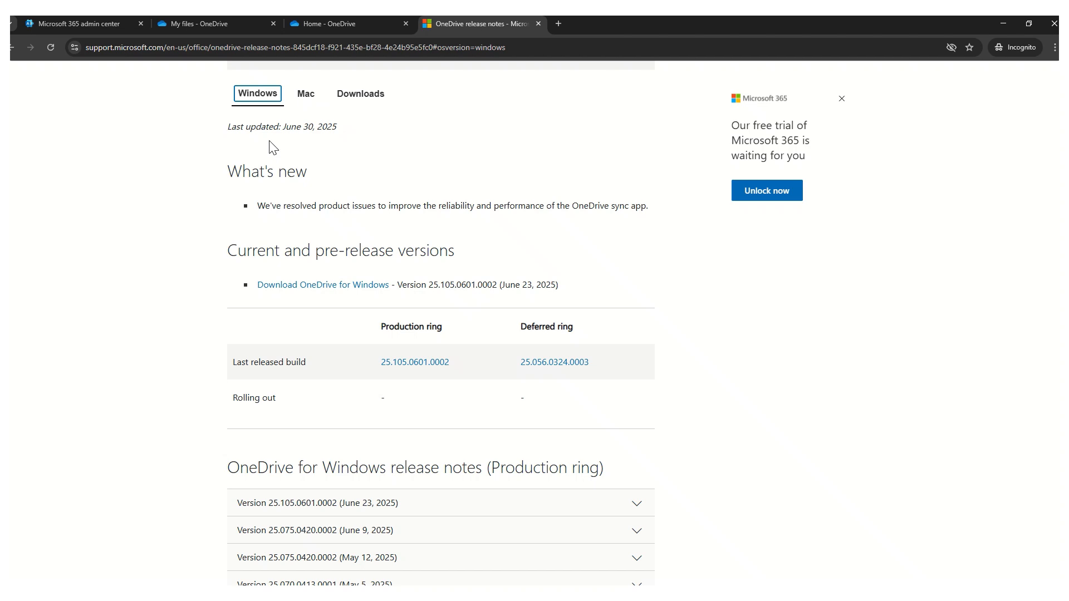
pyautogui.click(51, 48)
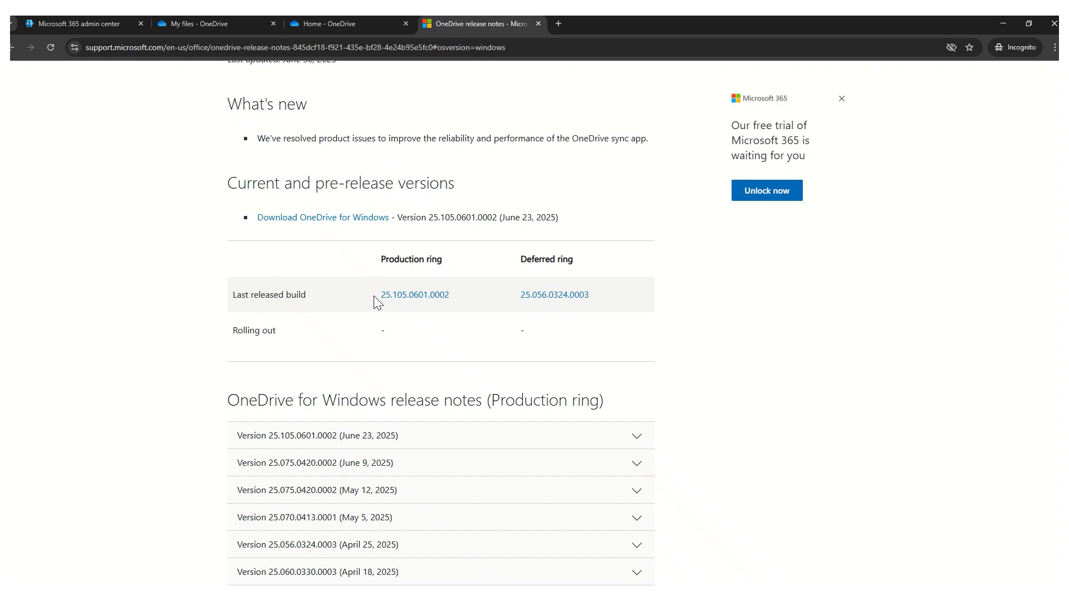
# Step: Examine the last released Windows build and the production and deferred ring headings in the version table
pyautogui.moveTo(373, 296); pyautogui.dragTo(445, 292)
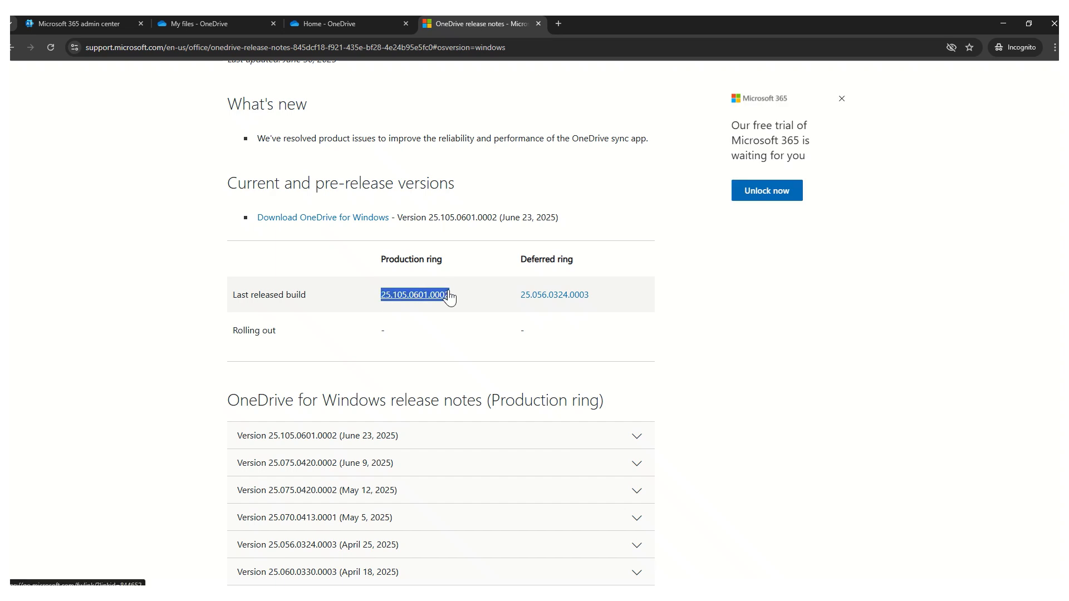
pyautogui.click(380, 266)
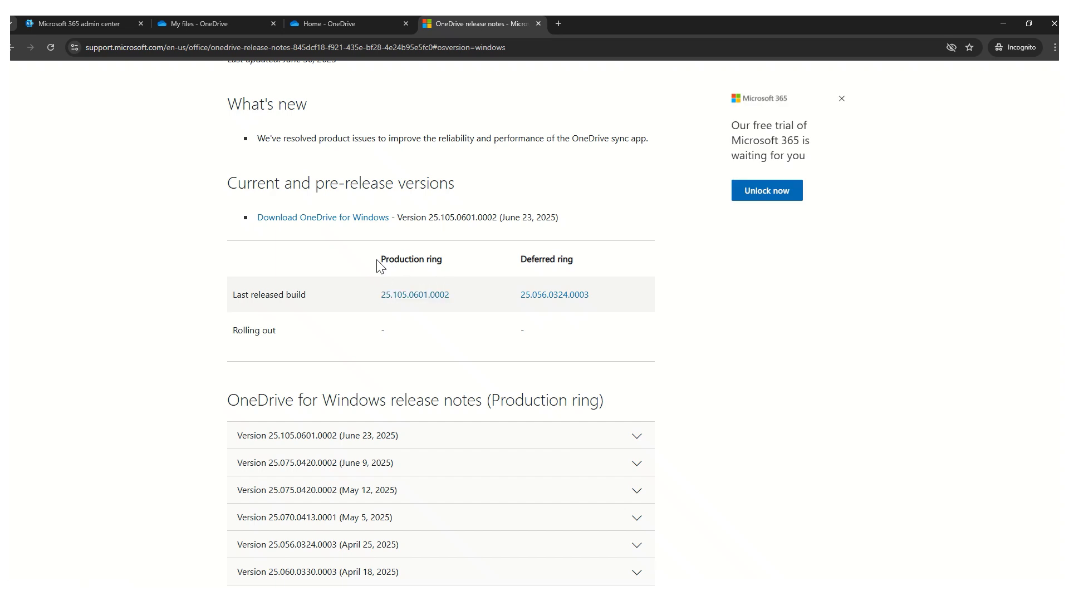
pyautogui.moveTo(380, 266); pyautogui.dragTo(453, 265)
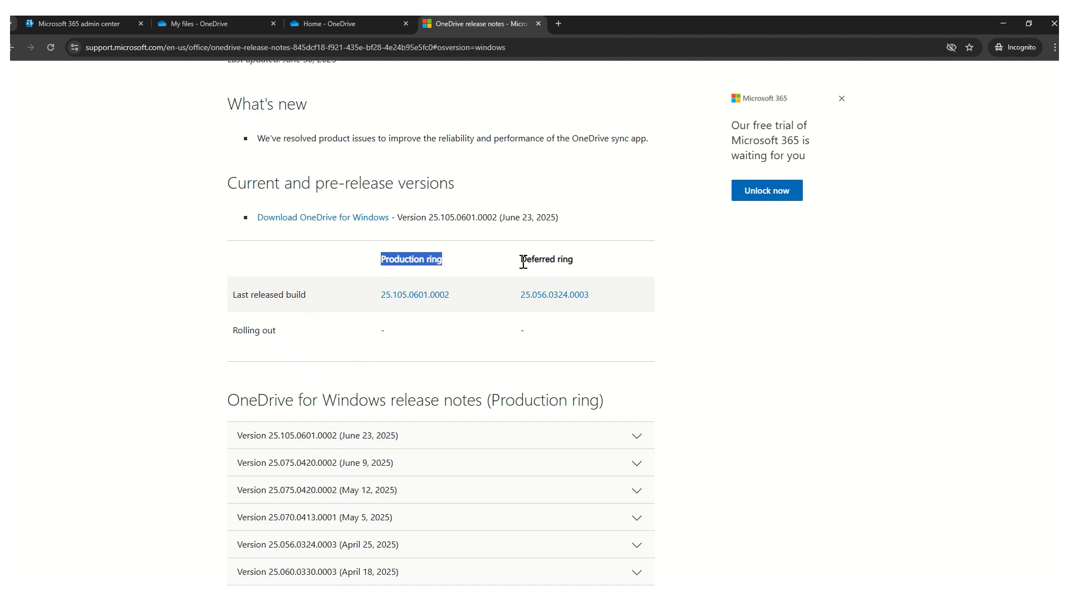
pyautogui.moveTo(522, 261); pyautogui.dragTo(592, 269)
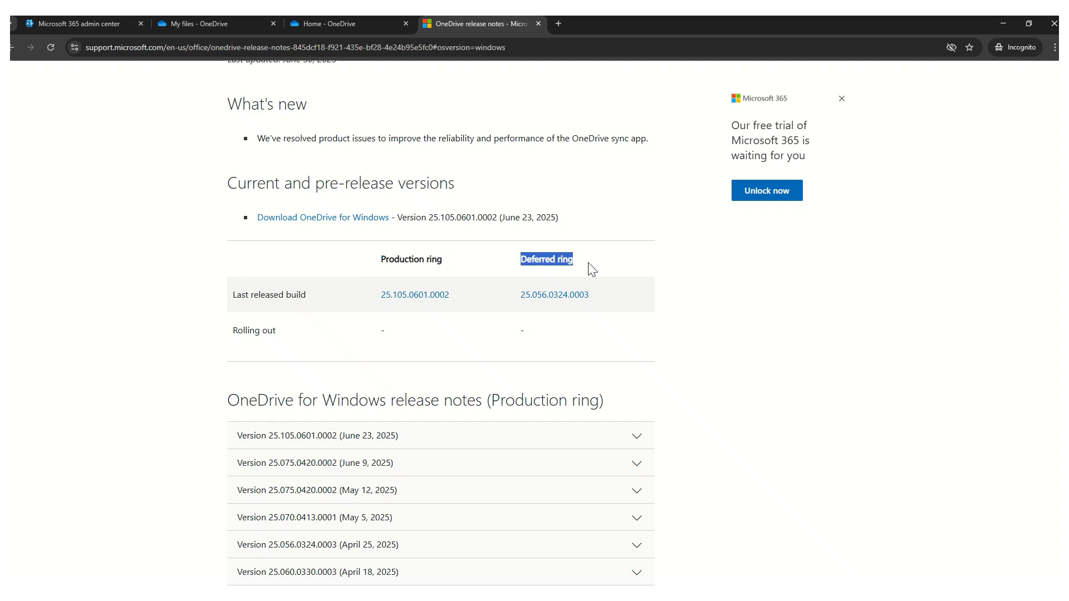
# Step: Download the production ring's last released Windows build and save it as OneDriveSetup in the Documents folder
pyautogui.click(405, 296)
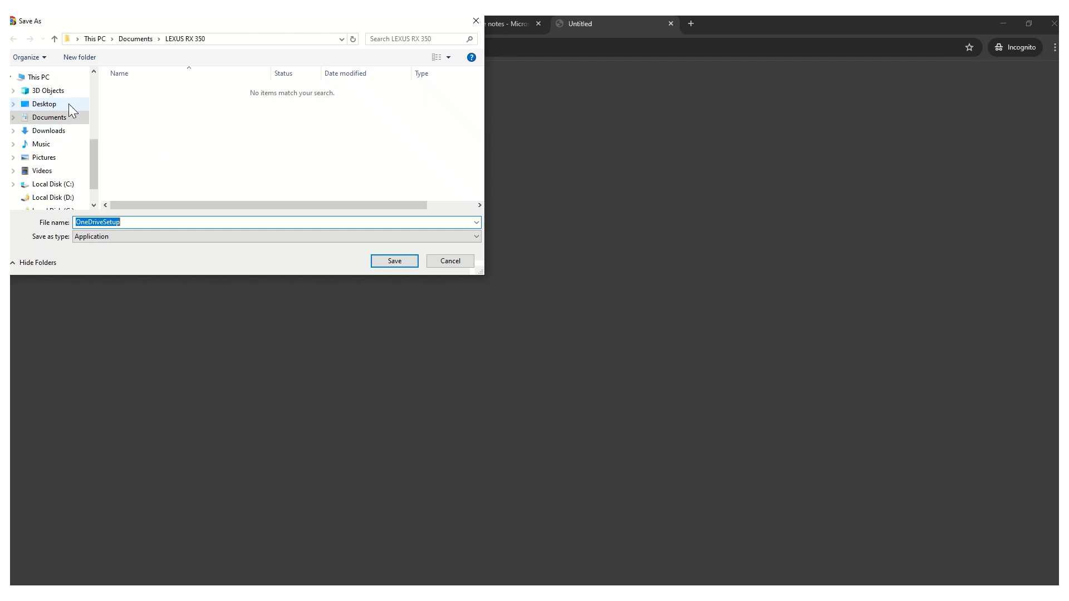
pyautogui.click(49, 118)
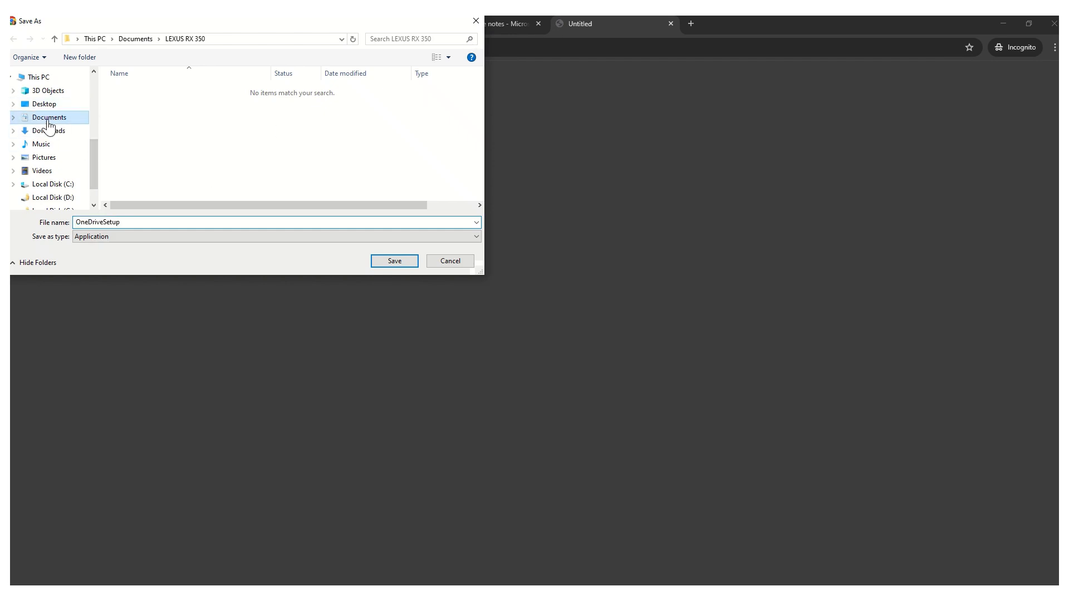
pyautogui.click(388, 260)
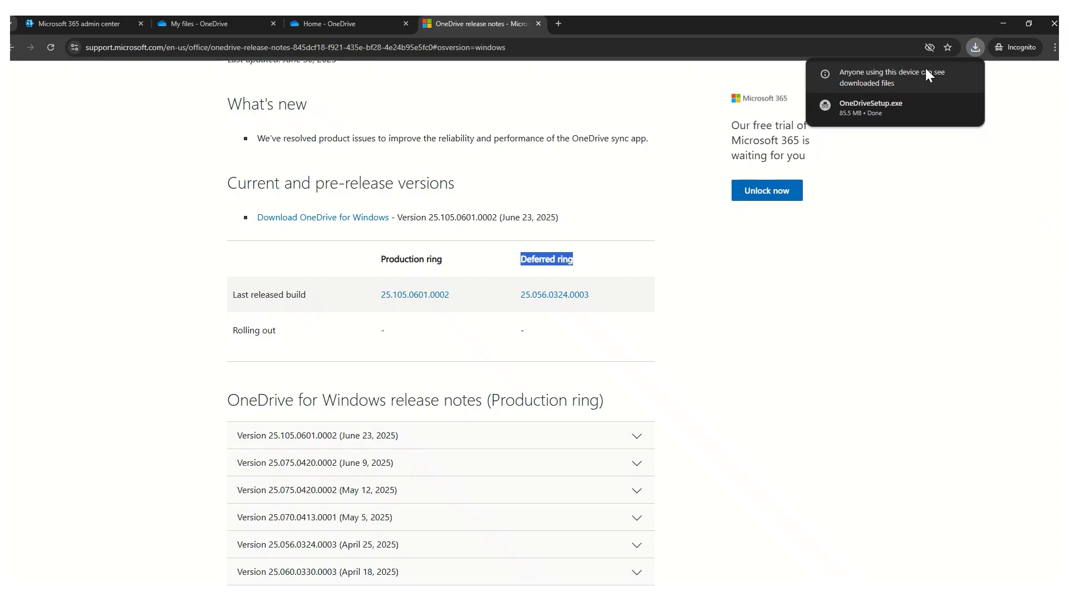
# Step: Try to install OneDrive by running the downloaded OneDriveSetup.exe, and dismiss the setup dialog
pyautogui.click(973, 44)
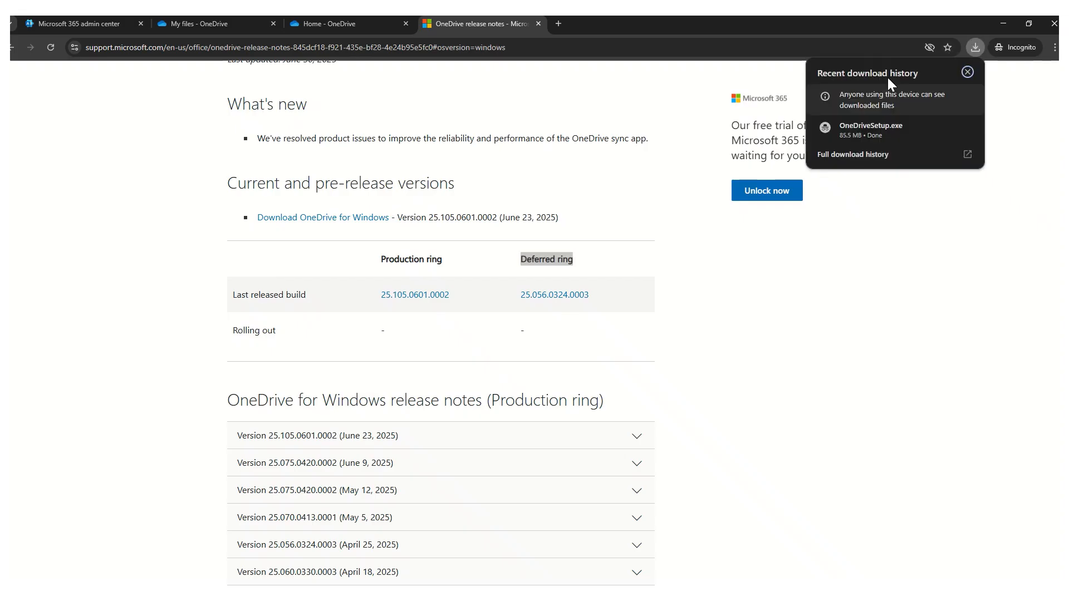
pyautogui.click(871, 130)
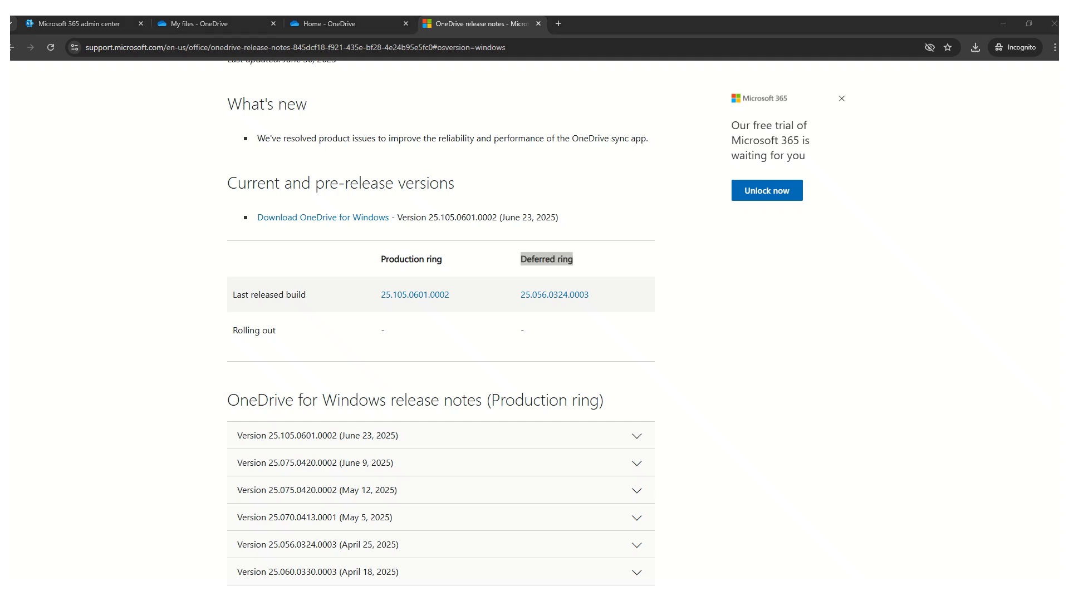
pyautogui.moveTo(1, 333); pyautogui.dragTo(452, 229)
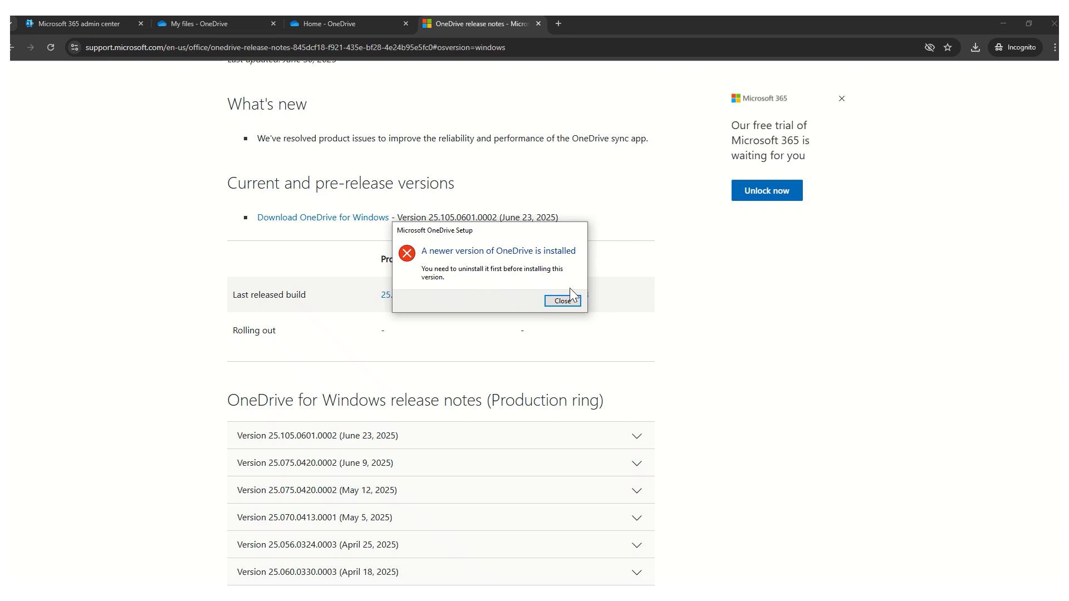
pyautogui.click(563, 301)
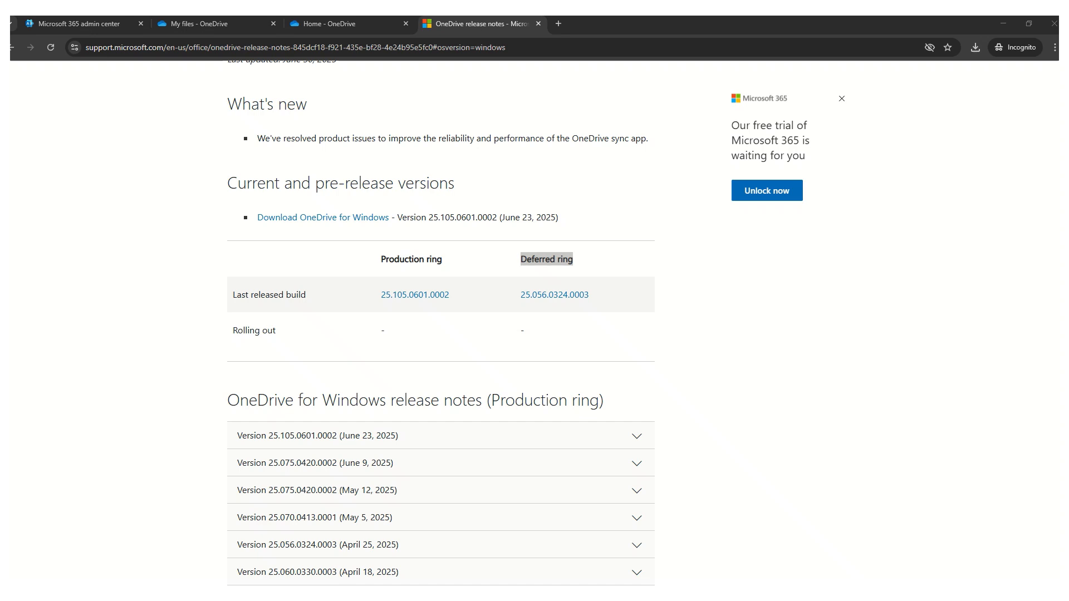
# Step: In the Set up OneDrive window, correct the address to the Microsoft 365 account's e-mail and proceed to sign-in
pyautogui.moveTo(159, 274); pyautogui.dragTo(569, 122)
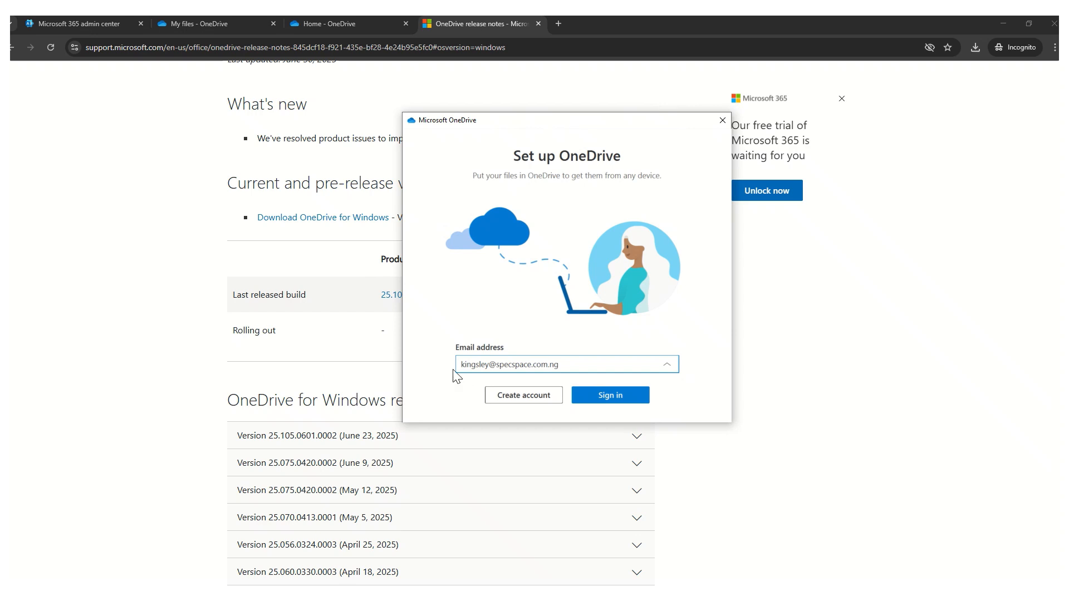
pyautogui.moveTo(457, 362); pyautogui.dragTo(562, 368)
pyautogui.click(562, 368)
pyautogui.press('BackSpace')
pyautogui.press('BackSpace')
pyautogui.press('BackSpace')
pyautogui.click(534, 365)
pyautogui.write('iq')
pyautogui.moveTo(559, 364); pyautogui.dragTo(458, 365)
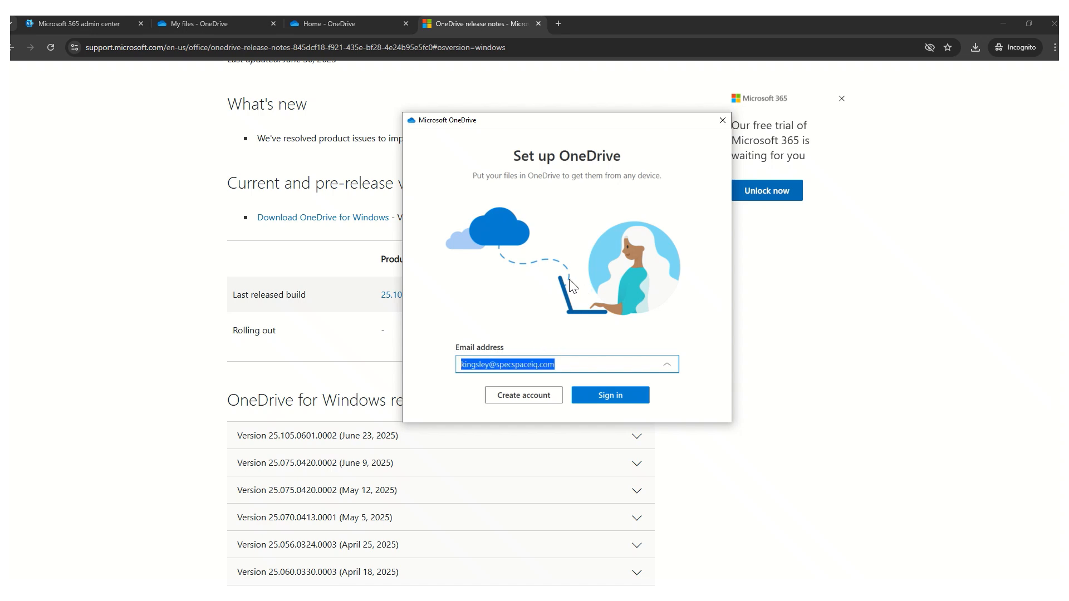
pyautogui.click(534, 366)
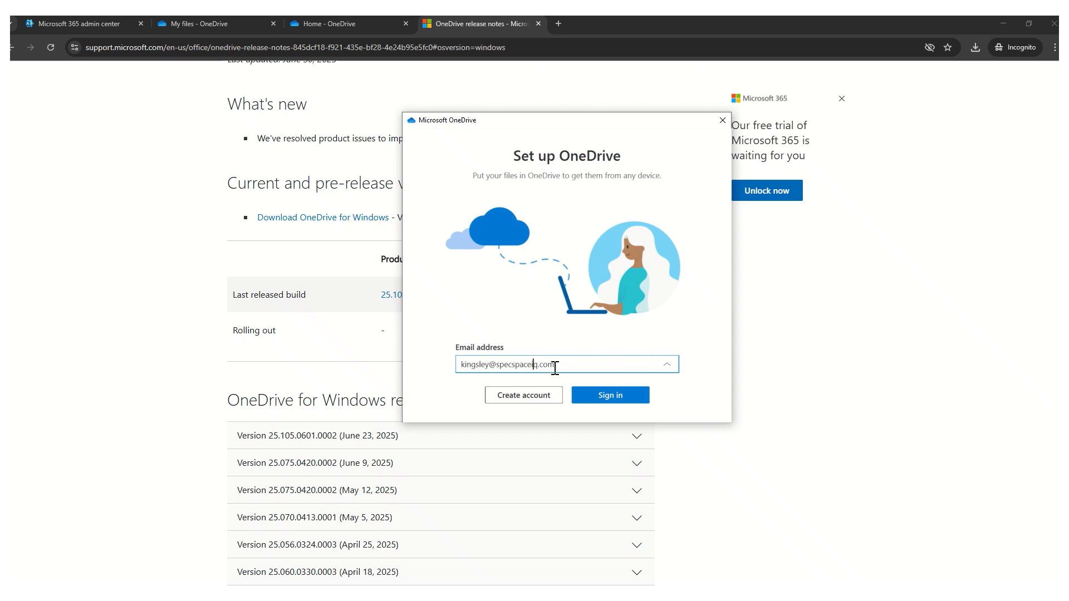
pyautogui.click(599, 396)
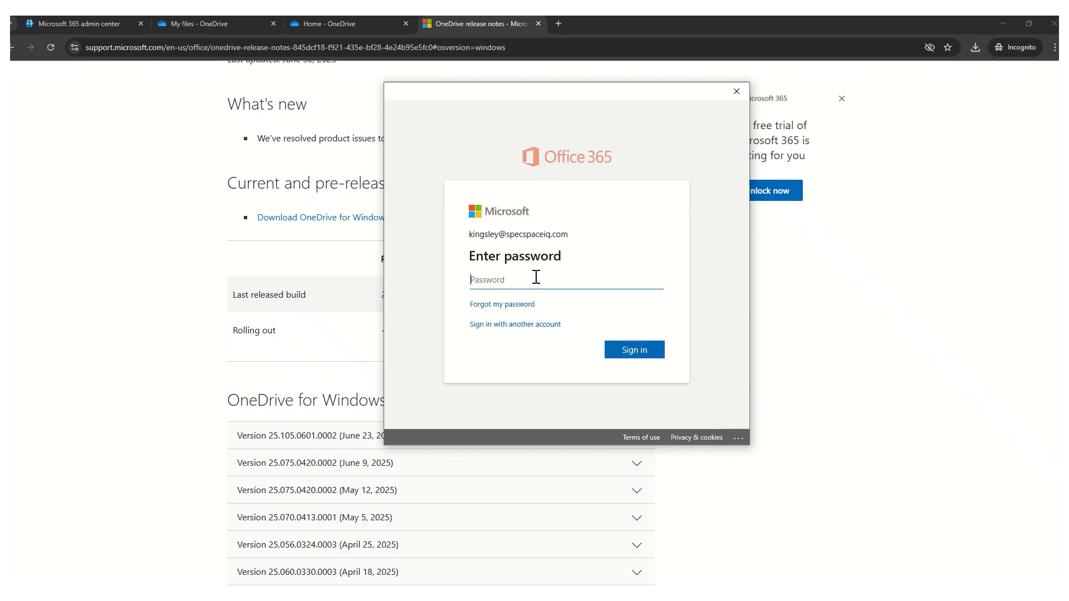
# Step: Enter the Microsoft 365 account password and sign in to OneDrive
pyautogui.write('•••••••••••••••')
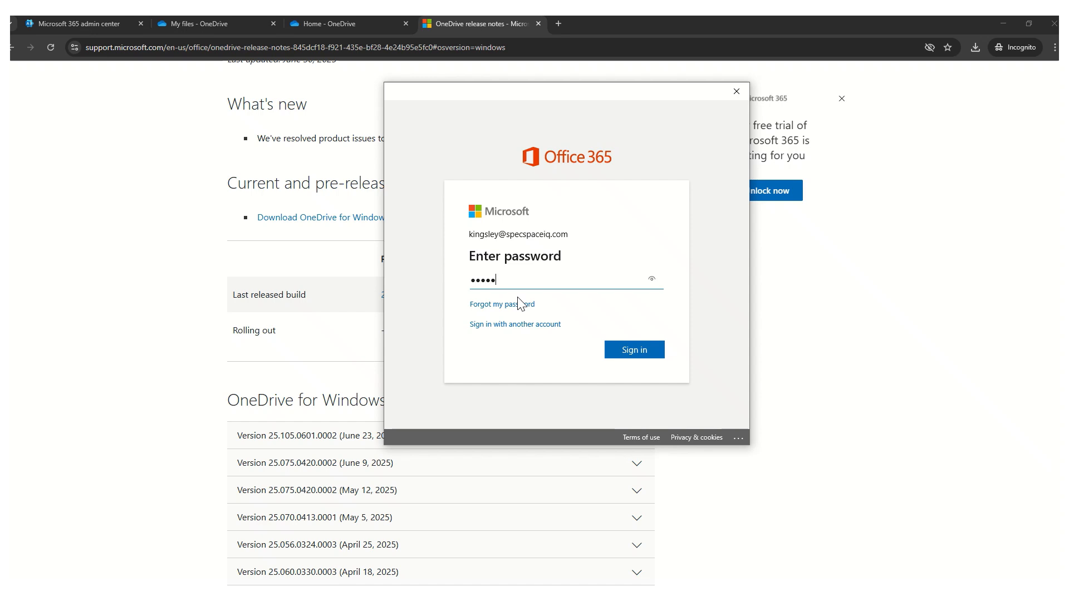
pyautogui.write('•')
pyautogui.press('Return')
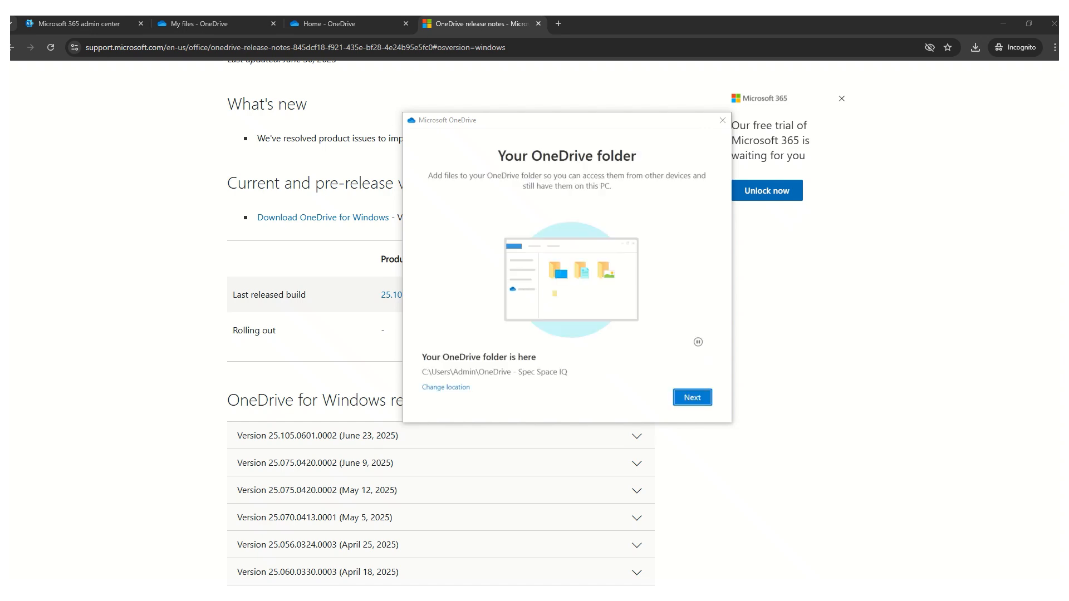
# Step: Keep the default OneDrive folder location, C:\Users\Admin\OneDrive - Spec Space IQ, and continue without backing up the PC's folders
pyautogui.click(693, 397)
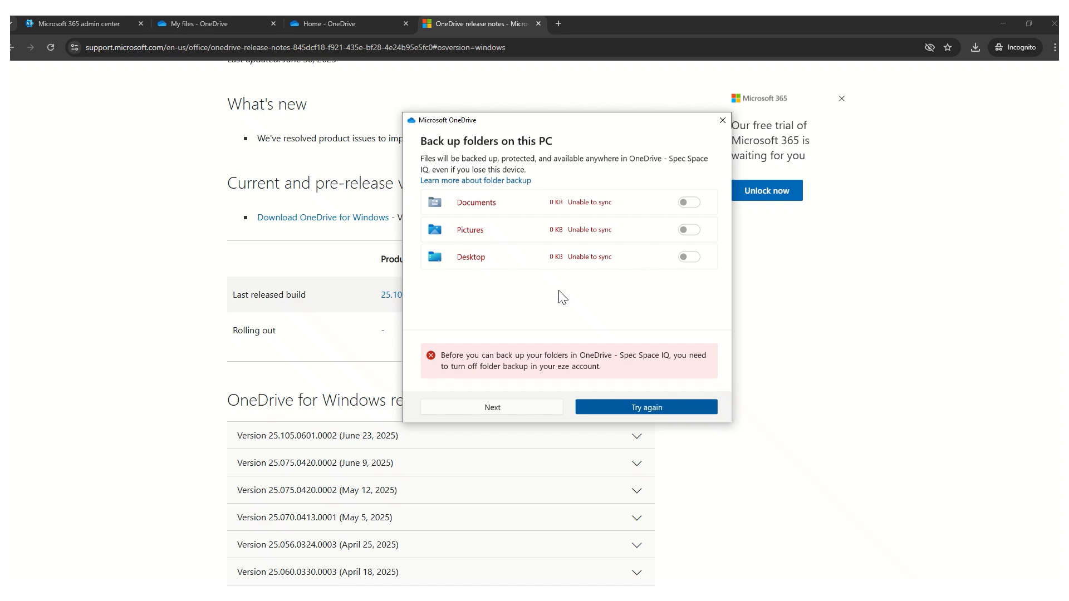
pyautogui.click(501, 407)
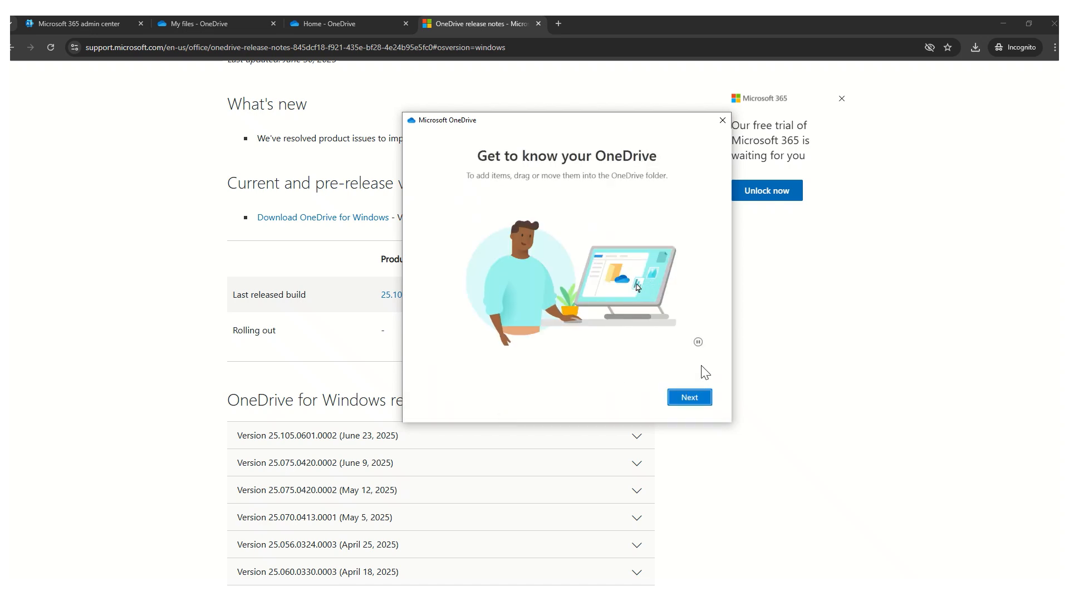
# Step: Go through the OneDrive introduction pages to the end of setup, then open the OneDrive folder and maximize its window
pyautogui.click(690, 398)
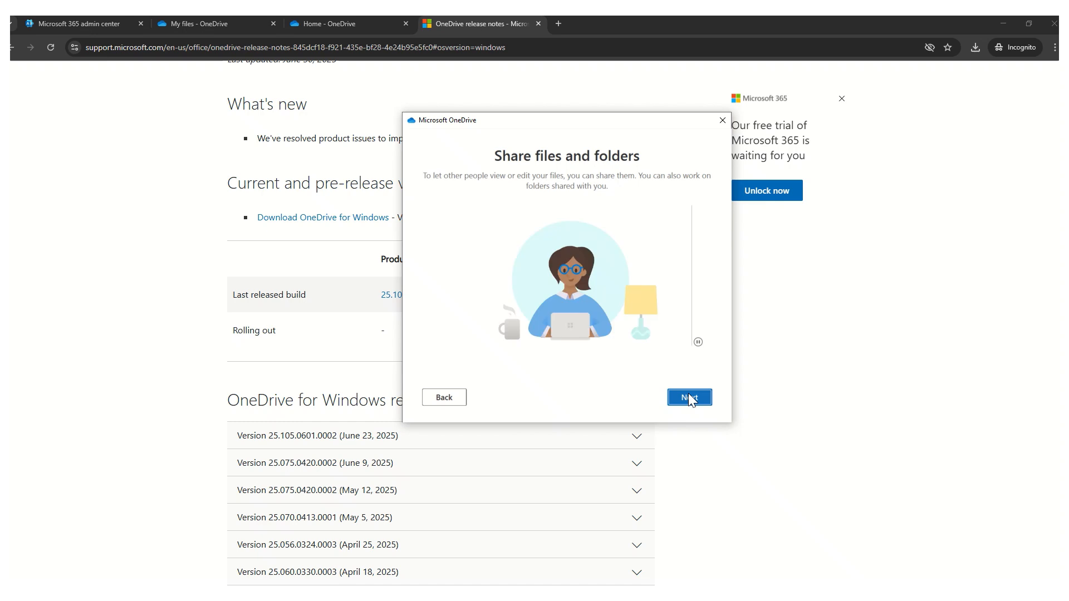
pyautogui.click(688, 397)
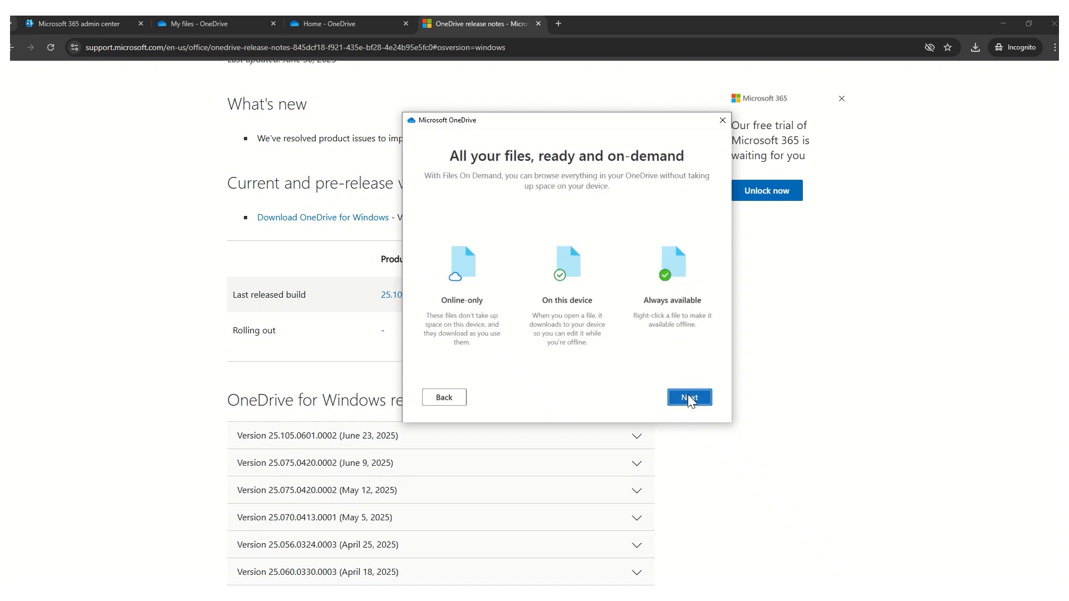
pyautogui.click(688, 397)
pyautogui.click(690, 397)
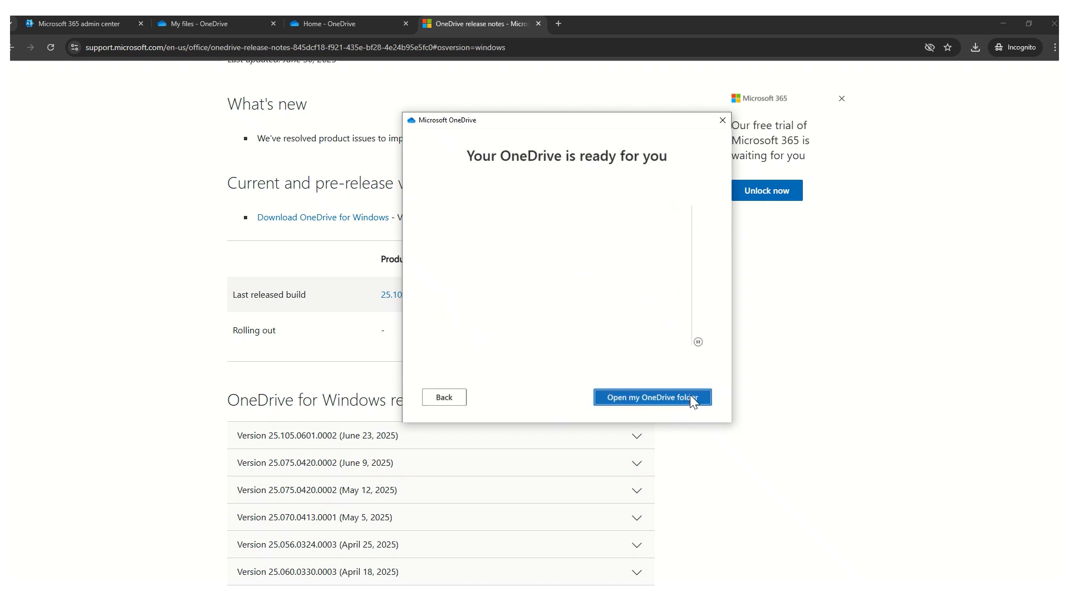
pyautogui.click(636, 398)
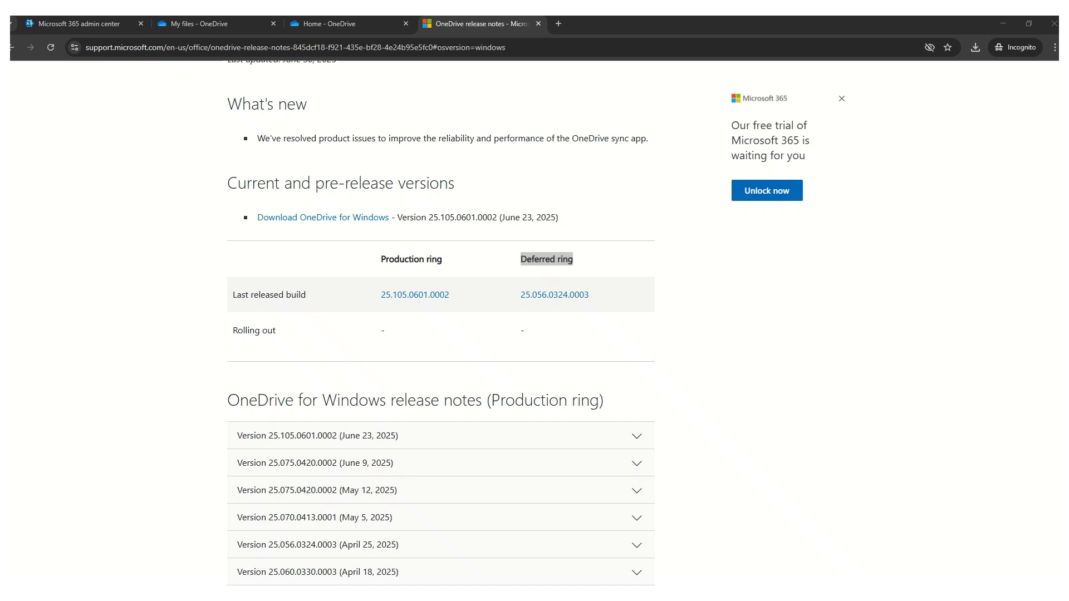
pyautogui.moveTo(10, 258); pyautogui.dragTo(688, 16)
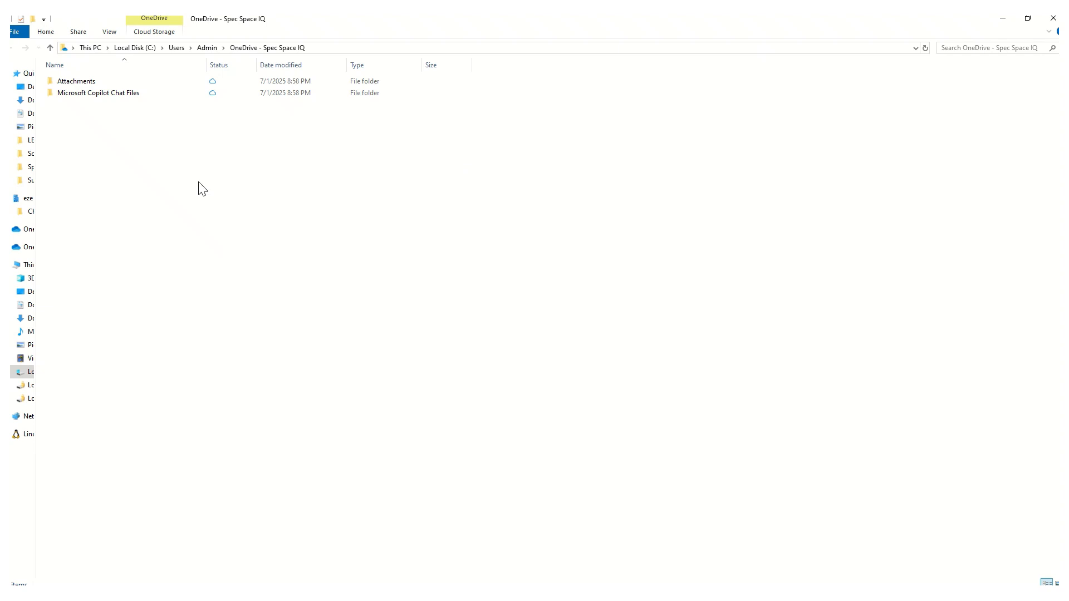